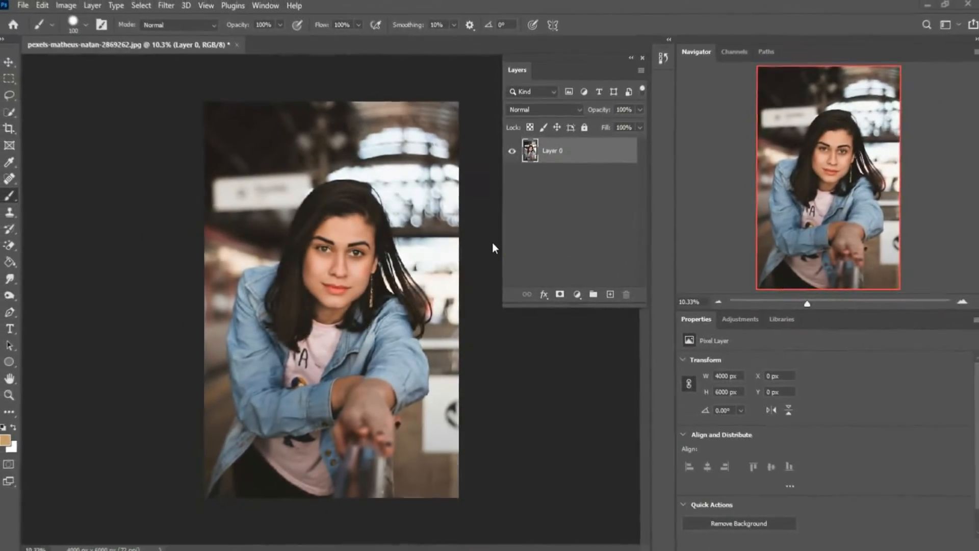
# - Switch to the Move tool and duplicate the portrait layer of the woman in the denim jacket
pyautogui.press('space')
pyautogui.click(9, 65)
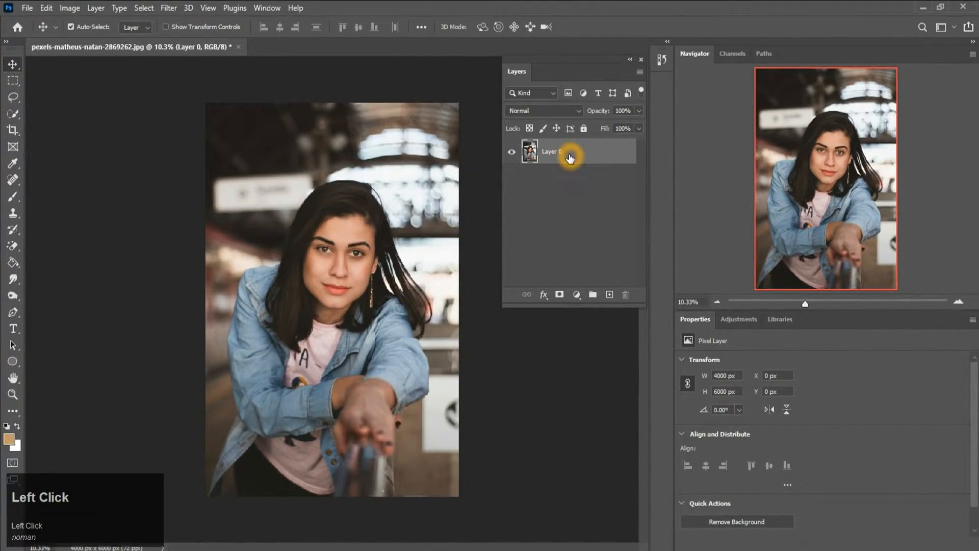
pyautogui.press('ctrl')
pyautogui.hotkey('ctrl', 'j')
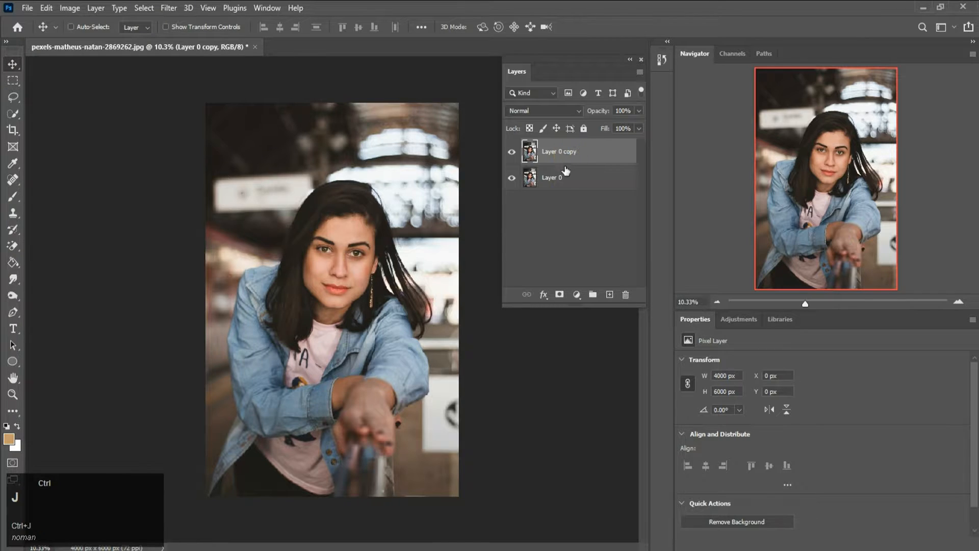
# - Convert the duplicated portrait layer to a smart object
pyautogui.click(524, 158)
pyautogui.click(168, 7)
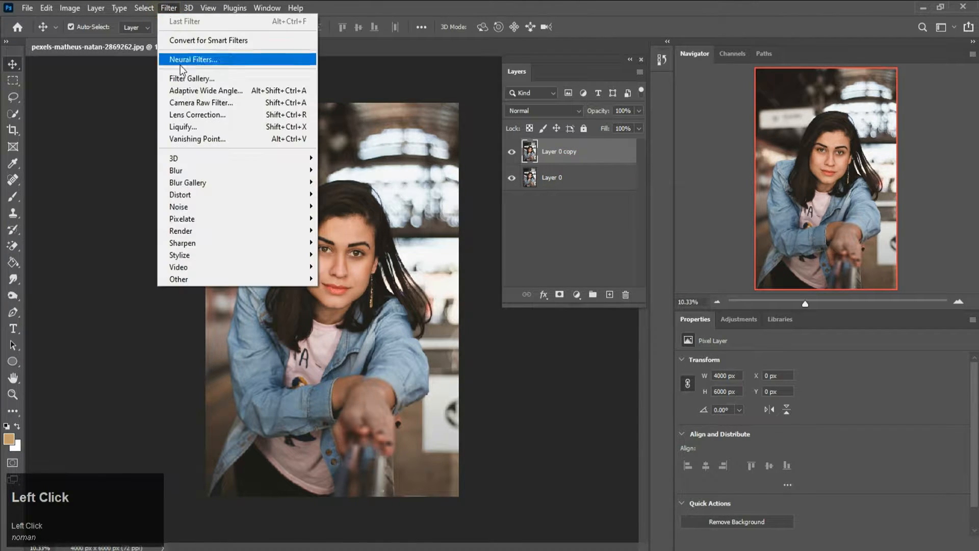
pyautogui.click(561, 152)
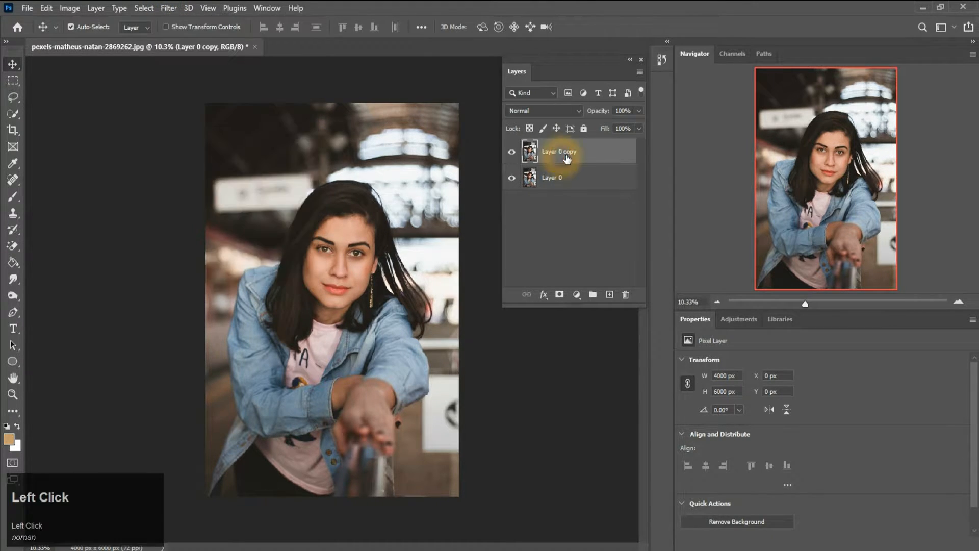
pyautogui.rightClick(567, 152)
pyautogui.click(620, 193)
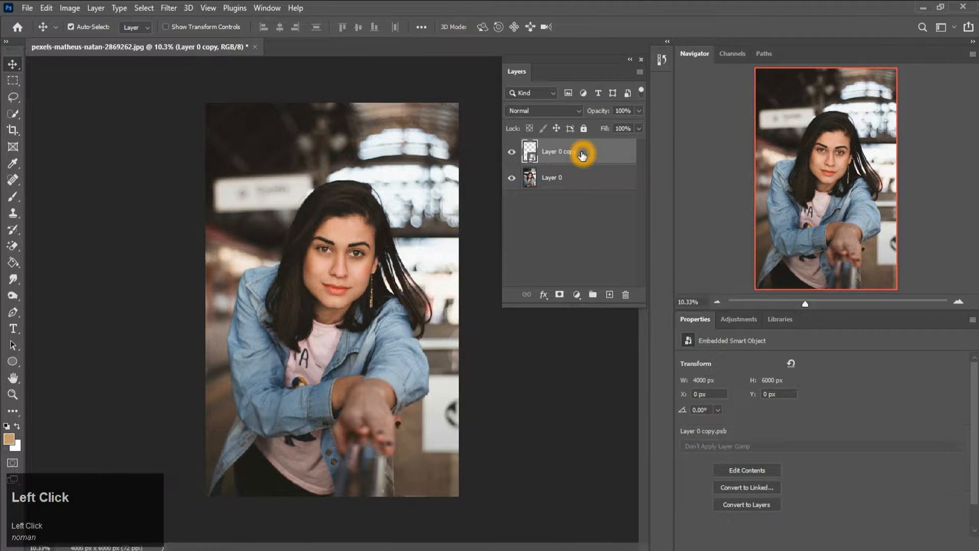
# - Open the Camera Raw filter on the smart object and show the before and after previews side by side
pyautogui.click(168, 7)
pyautogui.click(211, 103)
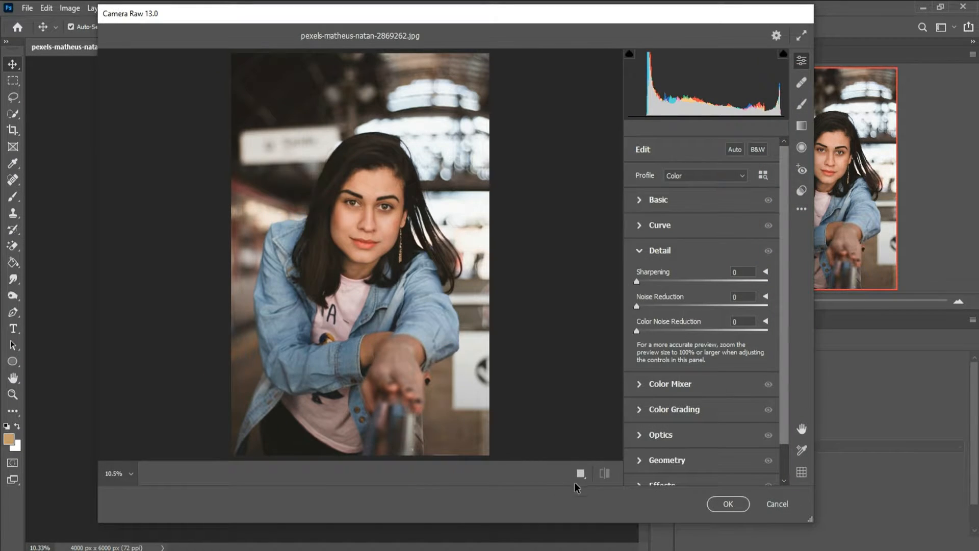
pyautogui.click(597, 475)
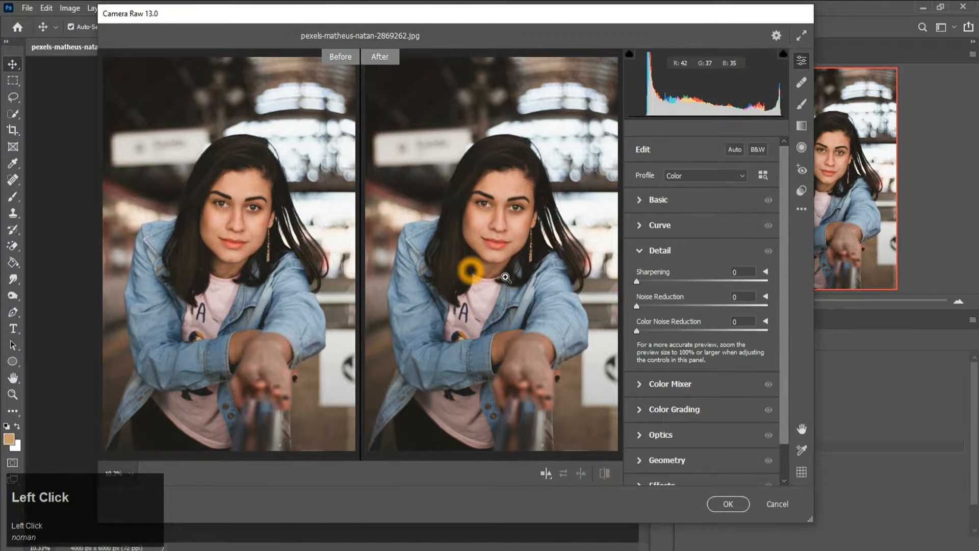
pyautogui.press('space')
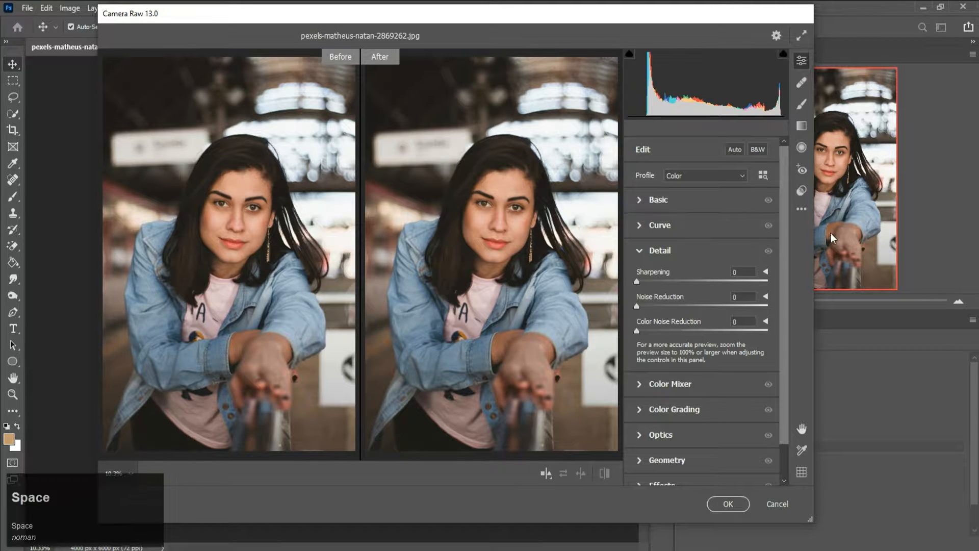
# - Load the Camera Raw settings file Soft aqua .xmp from the Soft Aqua Camera Raw folder on the Desktop
pyautogui.click(802, 209)
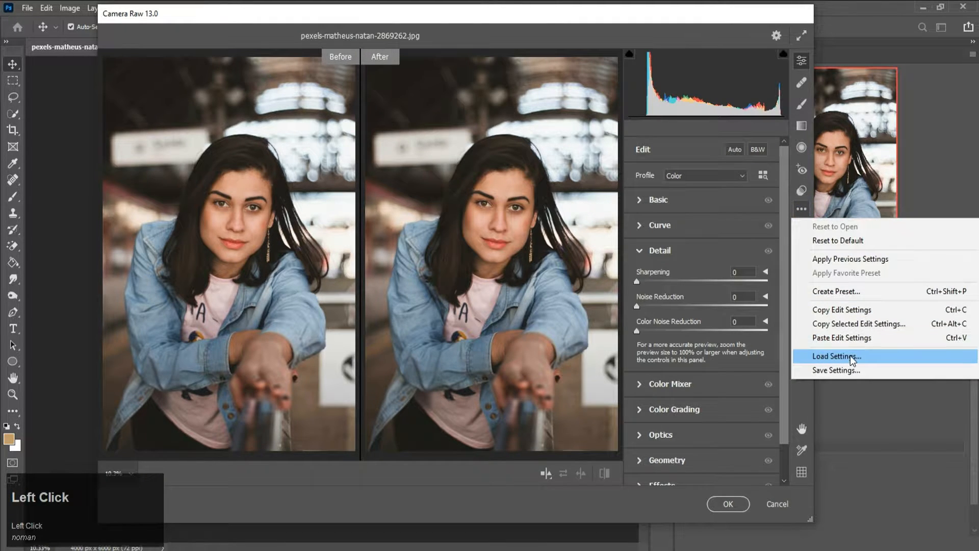
pyautogui.click(838, 357)
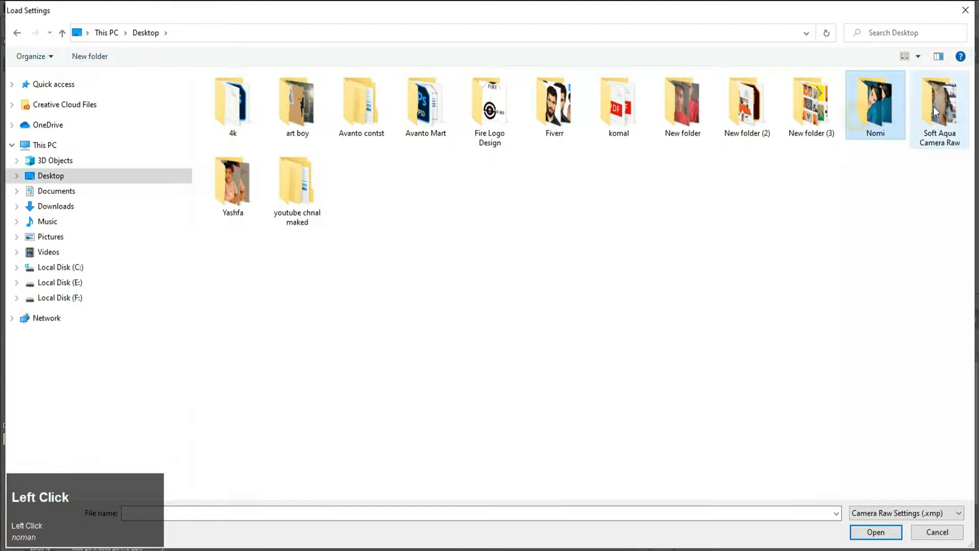
pyautogui.doubleClick(939, 105)
pyautogui.doubleClick(242, 122)
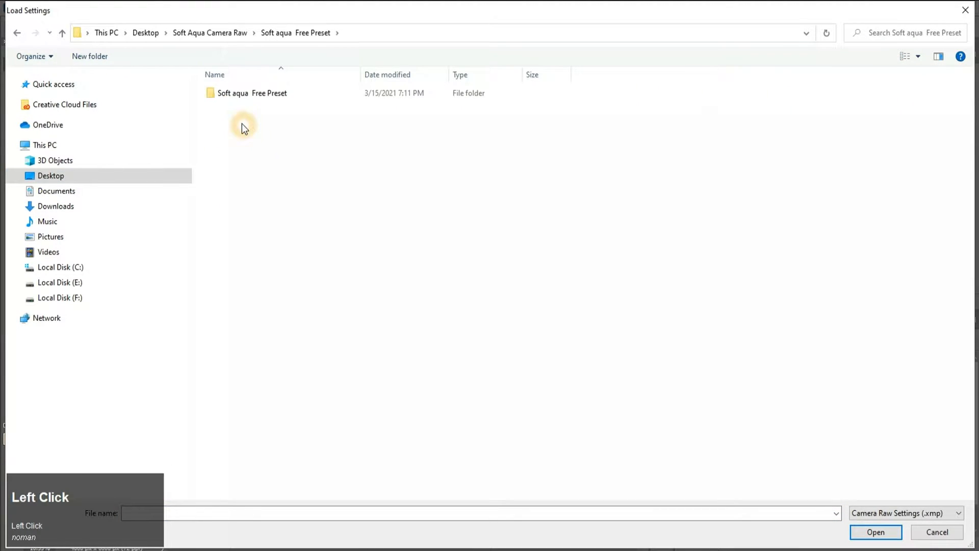
pyautogui.doubleClick(244, 95)
pyautogui.doubleClick(243, 94)
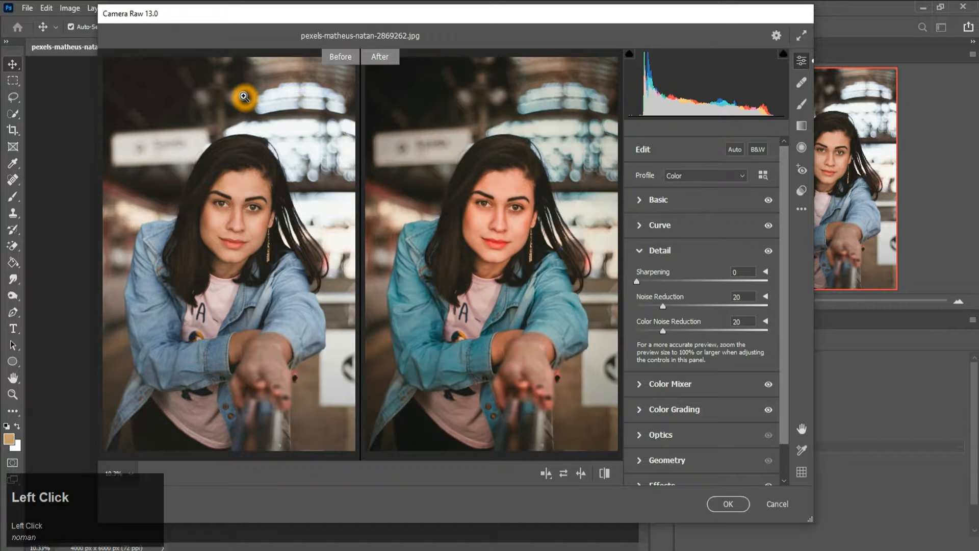
# - Check the face up close with the preset applied and set the Basic Temperature to -14
pyautogui.click(444, 237)
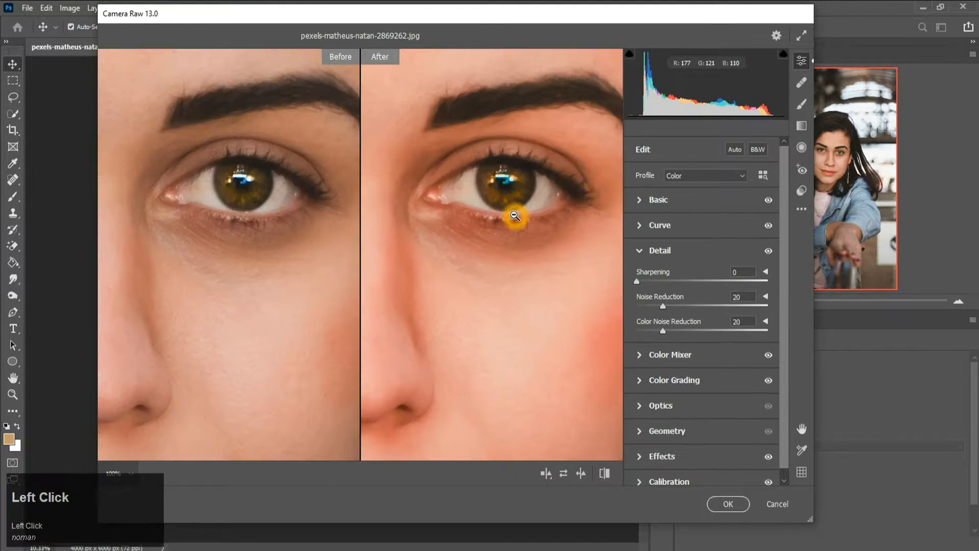
pyautogui.keyDown('alt'); pyautogui.click(499, 199); pyautogui.keyUp('alt')
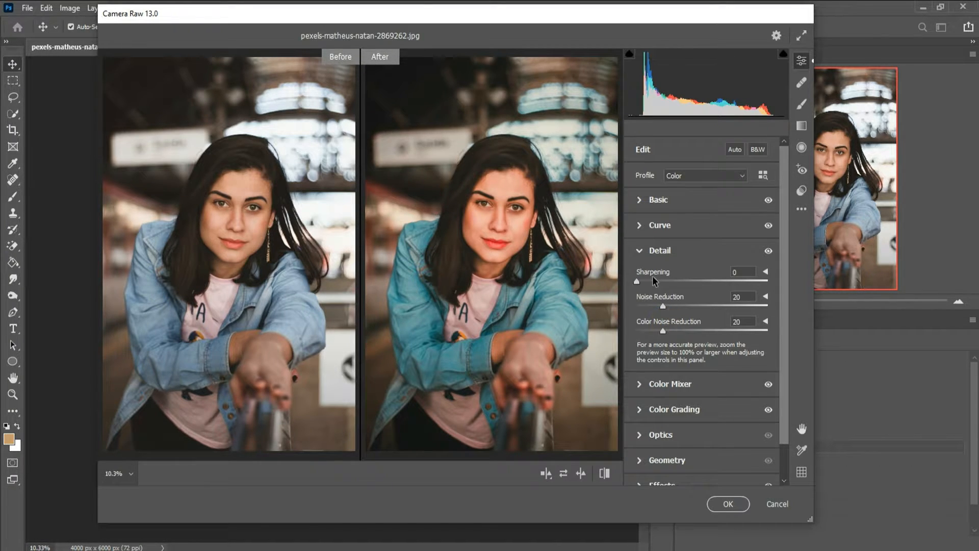
pyautogui.click(639, 200)
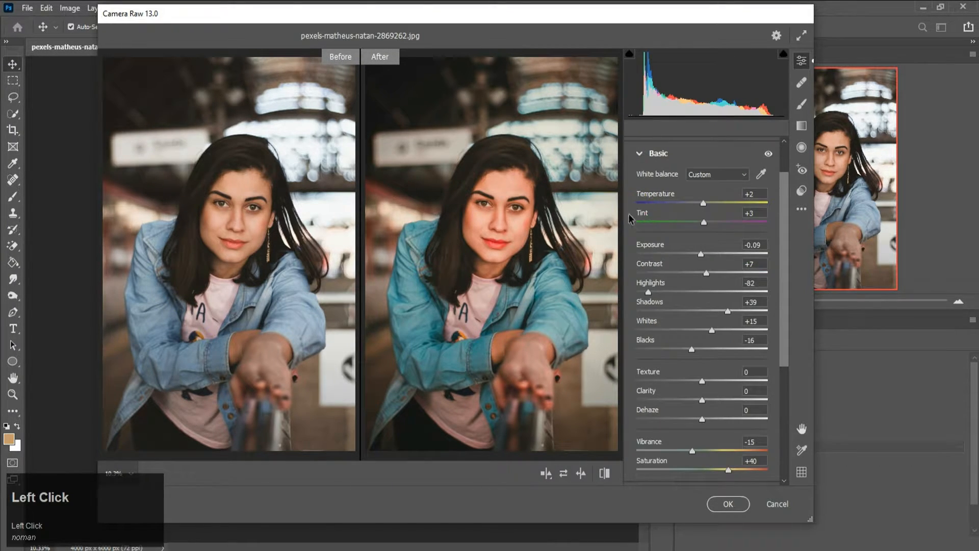
pyautogui.press('space')
pyautogui.moveTo(703, 206); pyautogui.dragTo(692, 205)
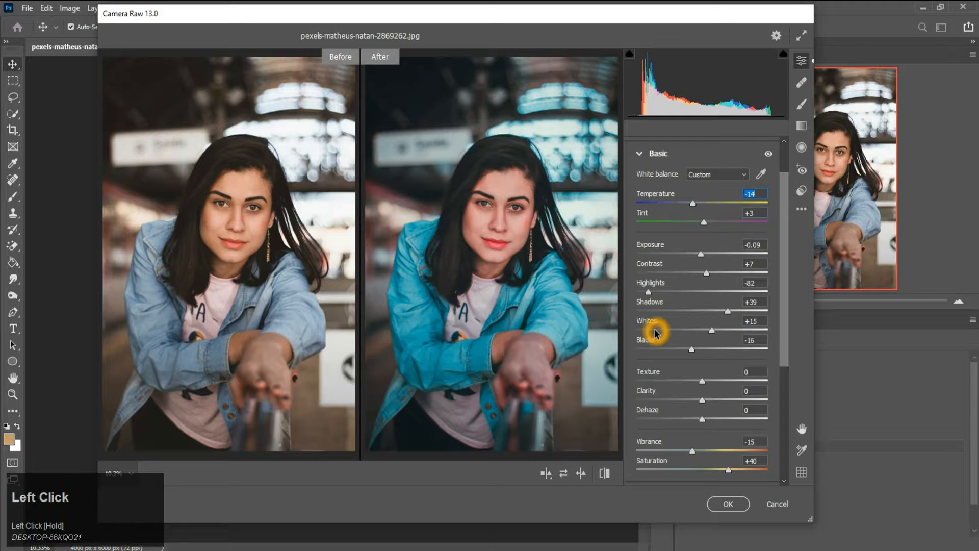
# - Set Shadows to +7 and Blacks to -27 in the Basic adjustments
pyautogui.press('space')
pyautogui.click(728, 311)
pyautogui.moveTo(728, 312); pyautogui.dragTo(705, 313)
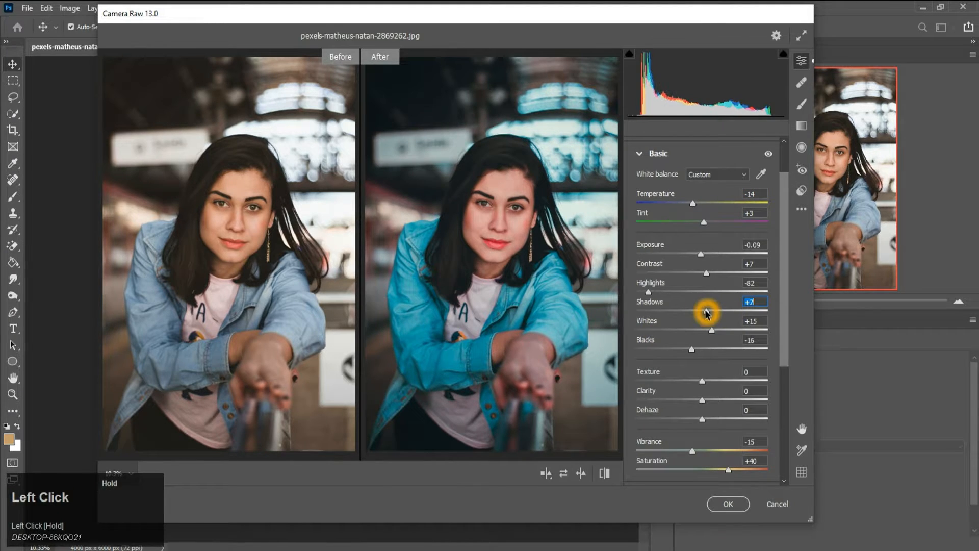
pyautogui.press('space')
pyautogui.click(692, 349)
pyautogui.moveTo(693, 351); pyautogui.dragTo(686, 352)
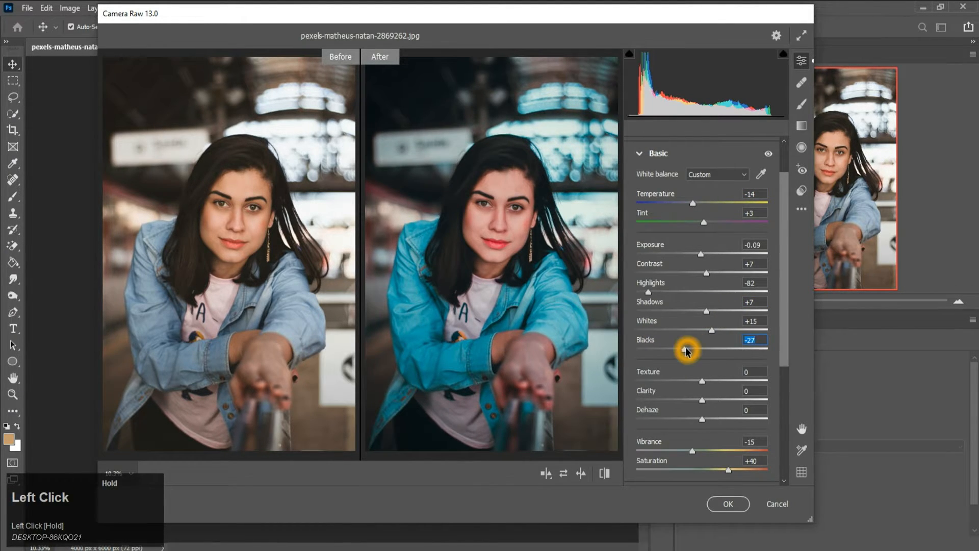
# - Raise Clarity slightly in the Basic adjustments and expand the Color Mixer settings
pyautogui.press('space')
pyautogui.moveTo(702, 400); pyautogui.dragTo(707, 402)
pyautogui.scroll(-5, 707, 402)
pyautogui.click(644, 367)
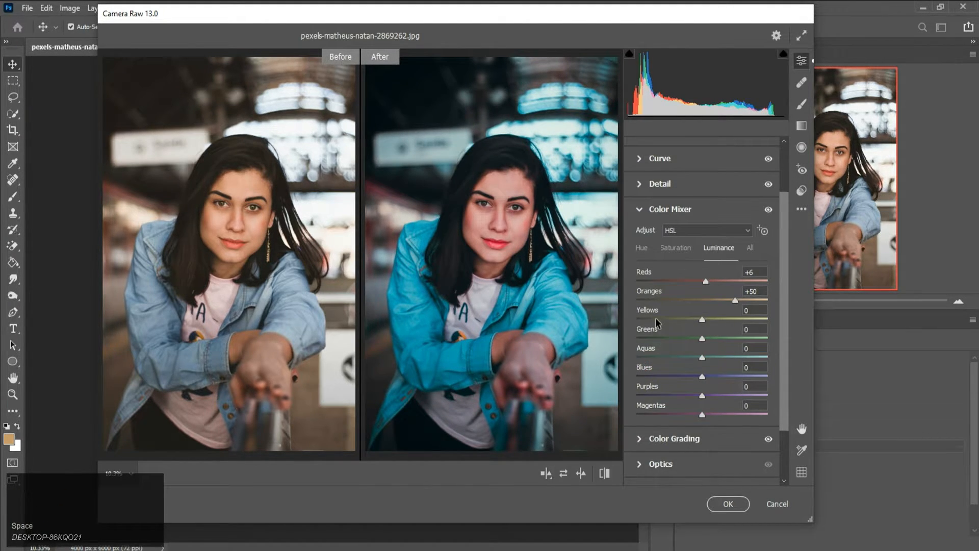
# - Toggle the preview between default and current settings, and apply the Camera Raw filter to the smart object
pyautogui.click(605, 475)
pyautogui.click(606, 477)
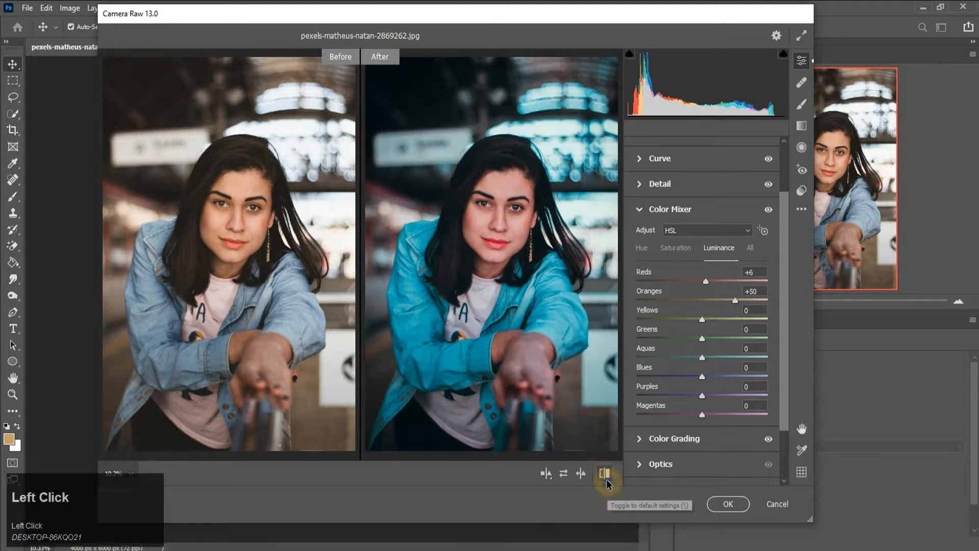
pyautogui.click(728, 505)
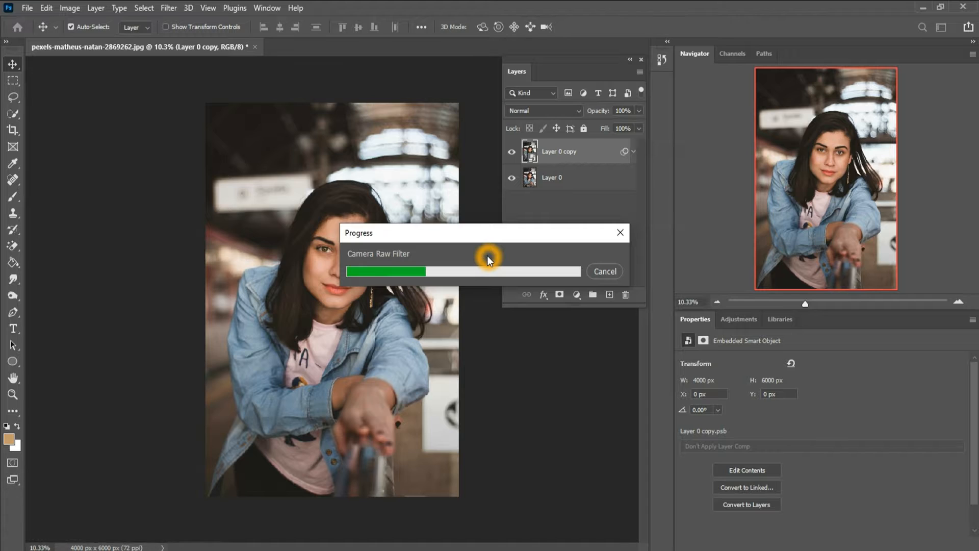
# - Toggle the visibility of the filtered layer to compare the graded portrait with the original
pyautogui.scroll(1, 414, 255)
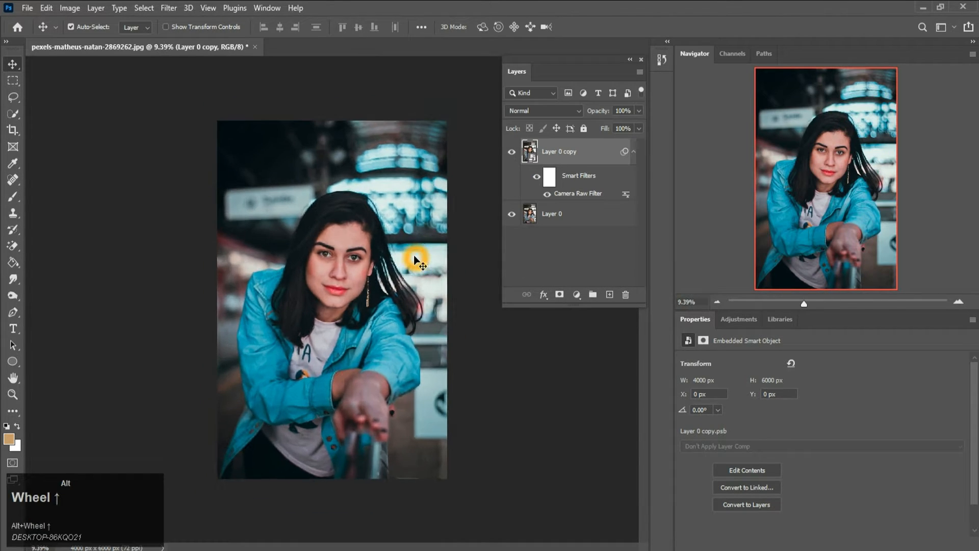
pyautogui.click(512, 151)
pyautogui.click(511, 152)
pyautogui.click(511, 151)
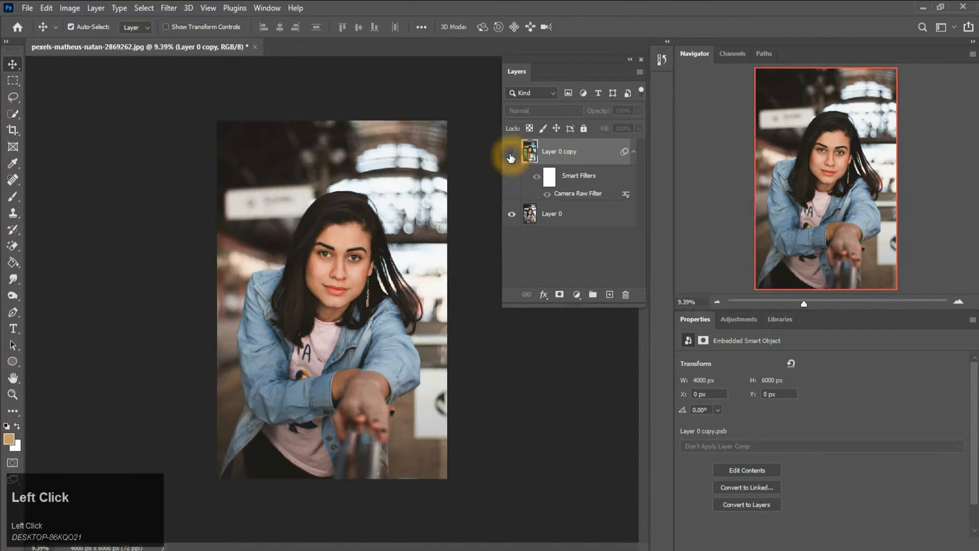
pyautogui.click(511, 152)
pyautogui.scroll(1, 388, 162)
# - Open the second photo, the woman in a blue sari beside a weathered wall
pyautogui.click(27, 7)
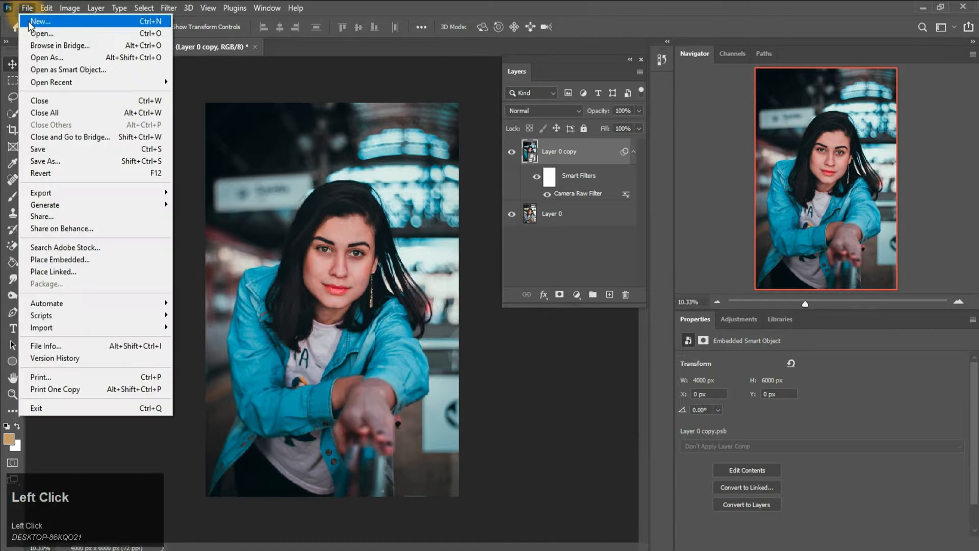
pyautogui.click(35, 32)
pyautogui.doubleClick(373, 117)
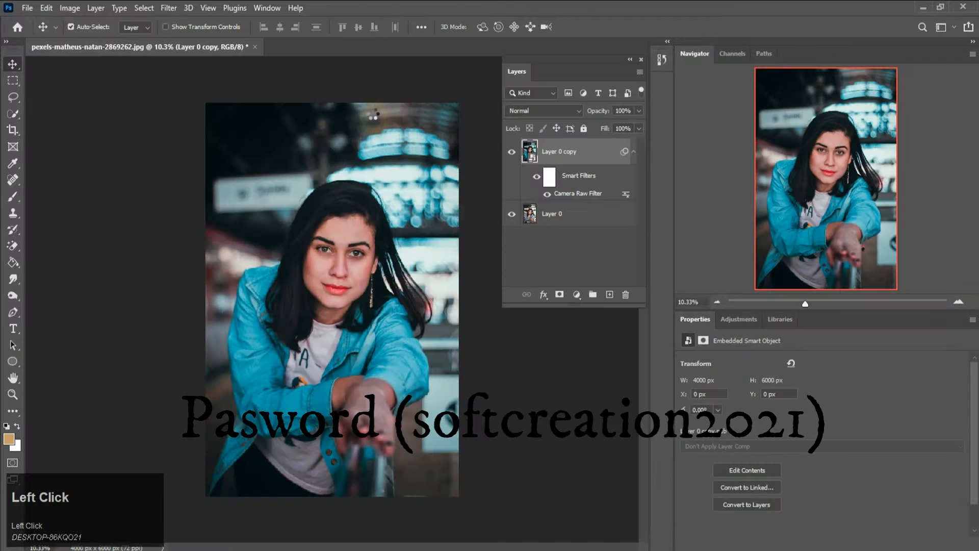
pyautogui.scroll(1, 257, 255)
pyautogui.scroll(-1, 295, 228)
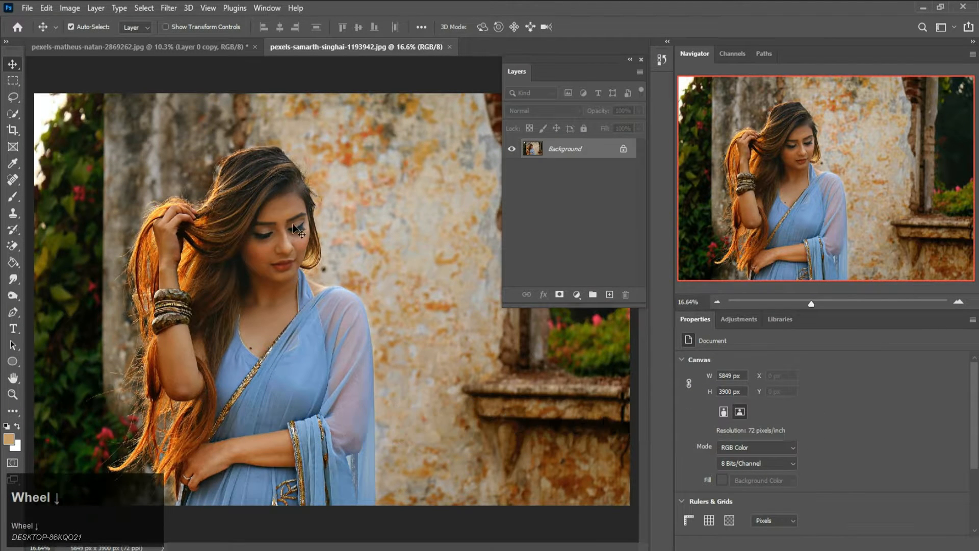
# - Unlock and duplicate the background layer of the sari photo, converting the copy to a smart object
pyautogui.click(623, 148)
pyautogui.hotkey('ctrl', 'j')
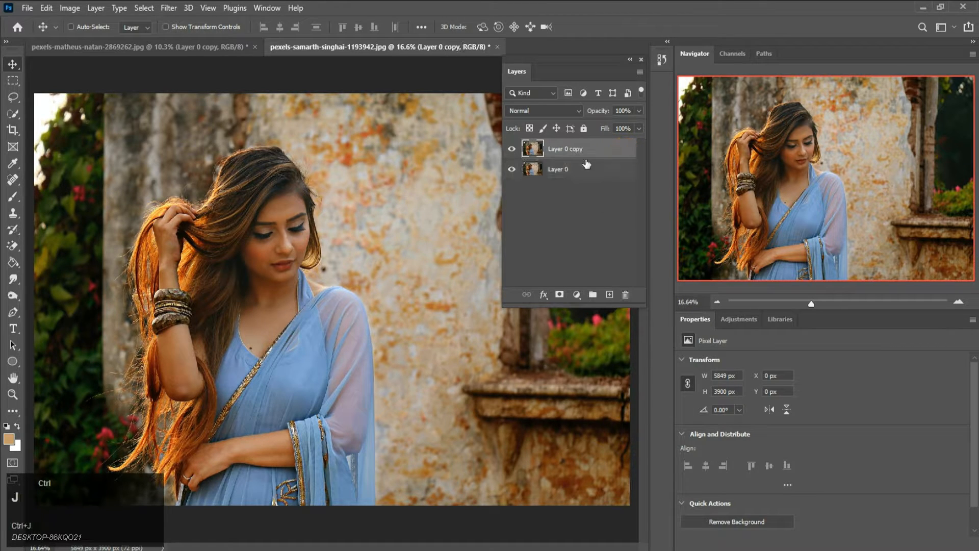
pyautogui.rightClick(564, 162)
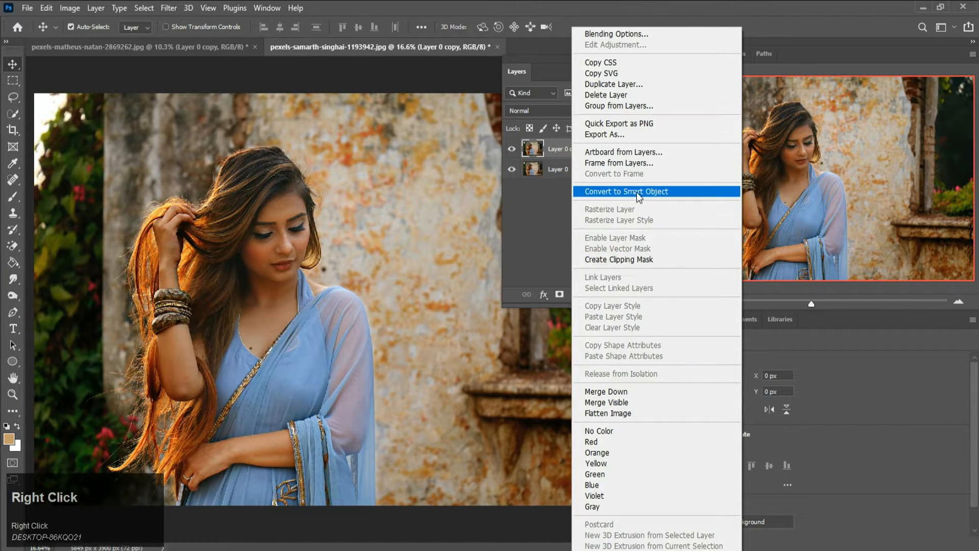
pyautogui.click(626, 192)
# - Open the Camera Raw filter on the sari photo's smart object and load the Soft aqua .xmp settings
pyautogui.click(168, 8)
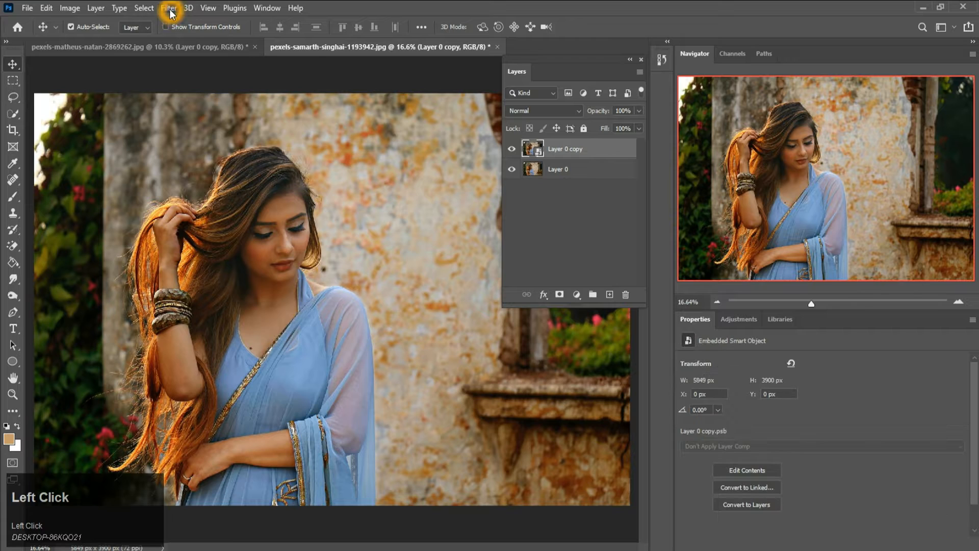
pyautogui.click(224, 102)
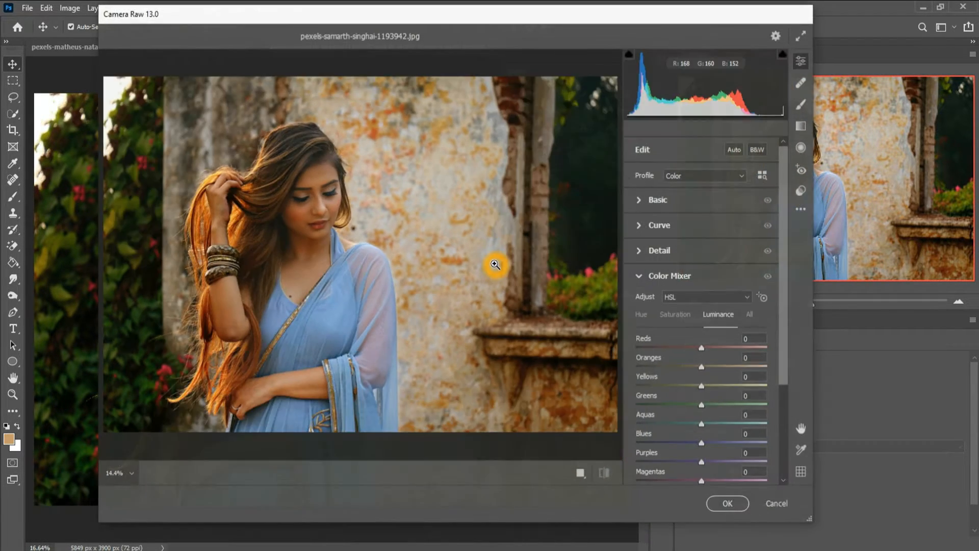
pyautogui.press('space')
pyautogui.click(802, 209)
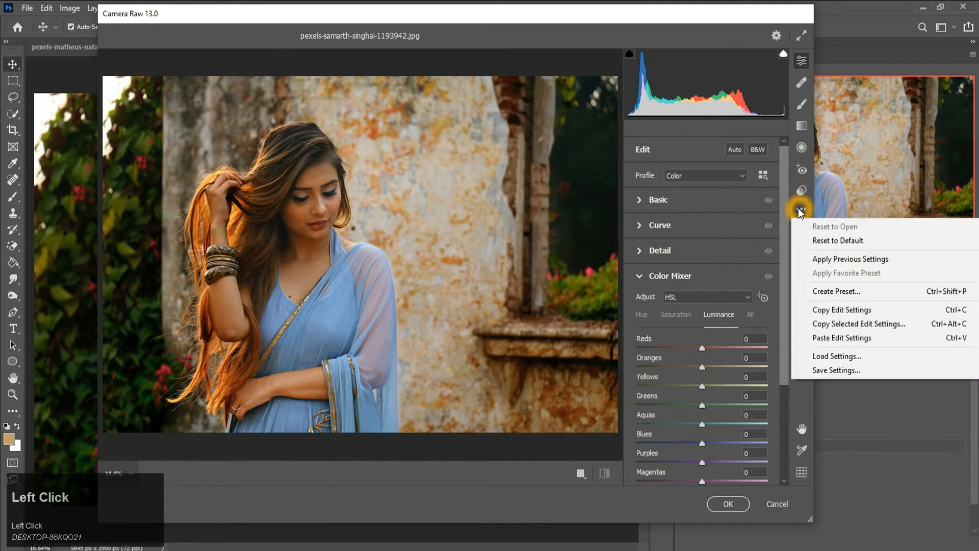
pyautogui.click(836, 357)
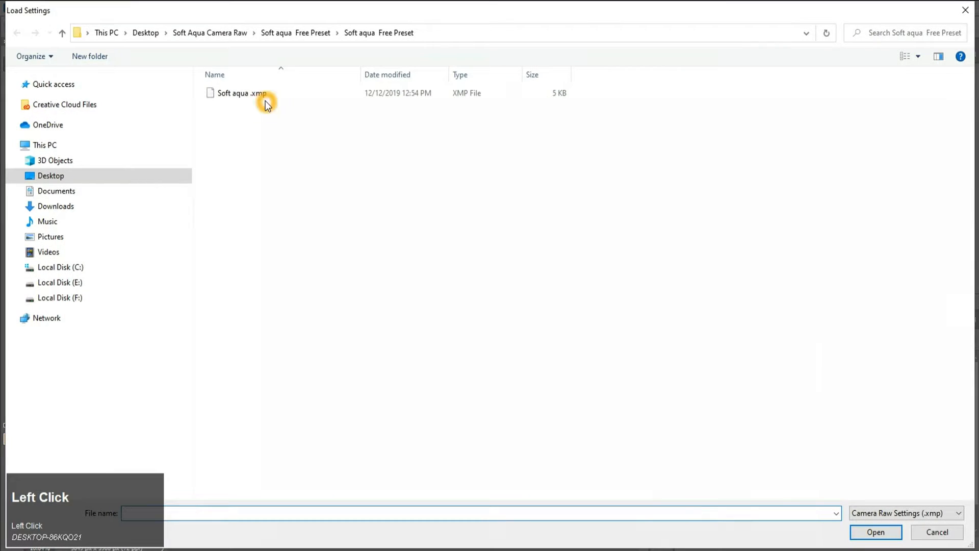
pyautogui.click(266, 96)
pyautogui.doubleClick(266, 96)
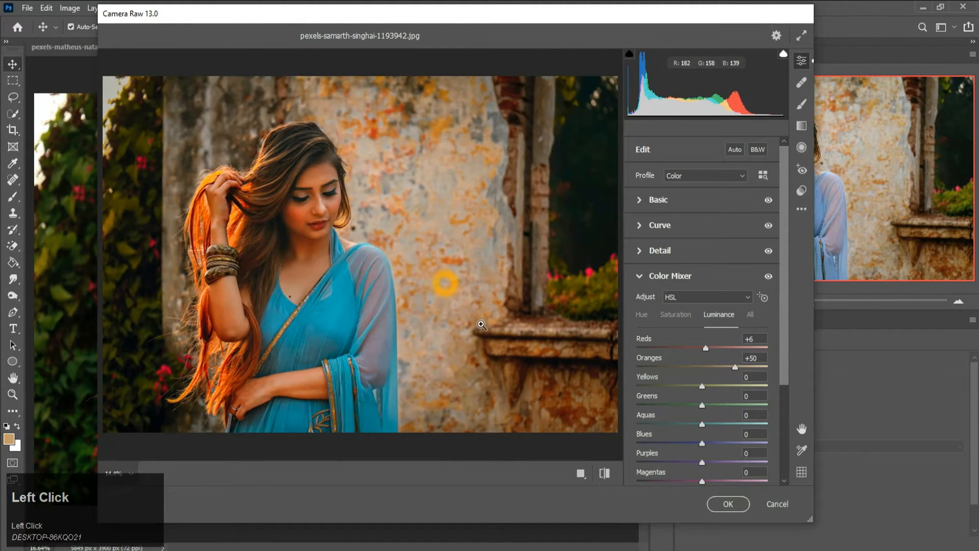
# - Compare the sari photo with and without the preset, including in the side-by-side before and after view
pyautogui.click(590, 478)
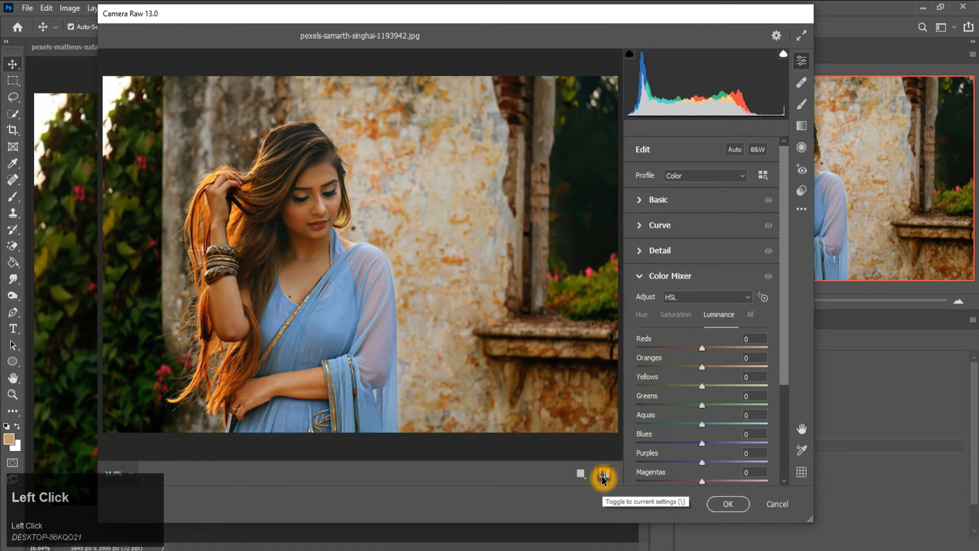
pyautogui.click(591, 477)
pyautogui.click(591, 476)
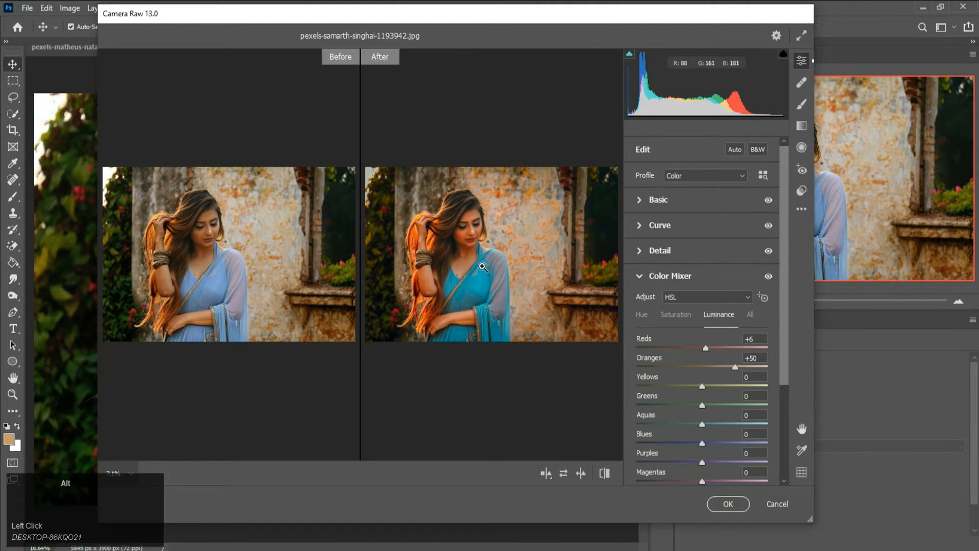
# - Set the sari photo's Temperature to -20, Exposure to -0.15 and Contrast to -31 in the basic adjustments
pyautogui.press('alt')
pyautogui.scroll(3, 482, 260)
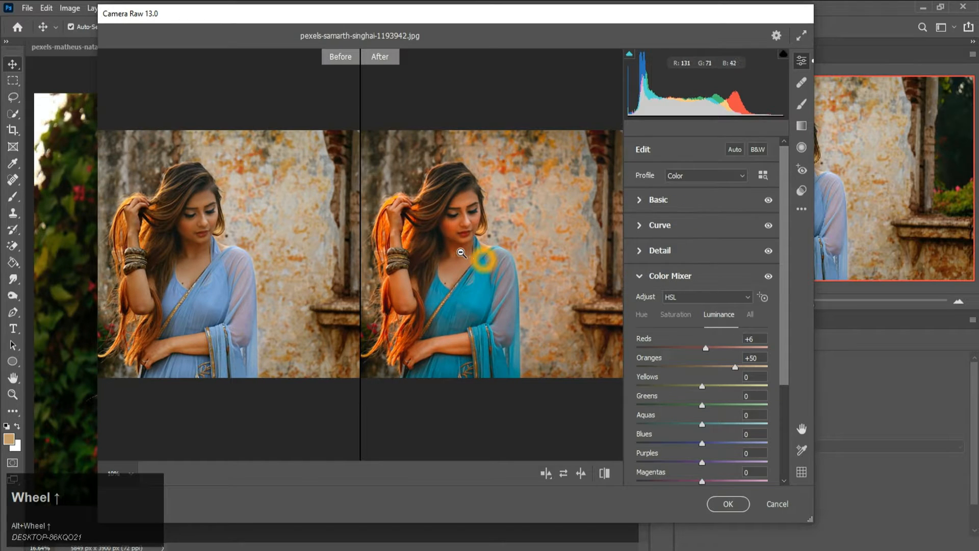
pyautogui.click(655, 206)
pyautogui.moveTo(703, 202); pyautogui.dragTo(687, 204)
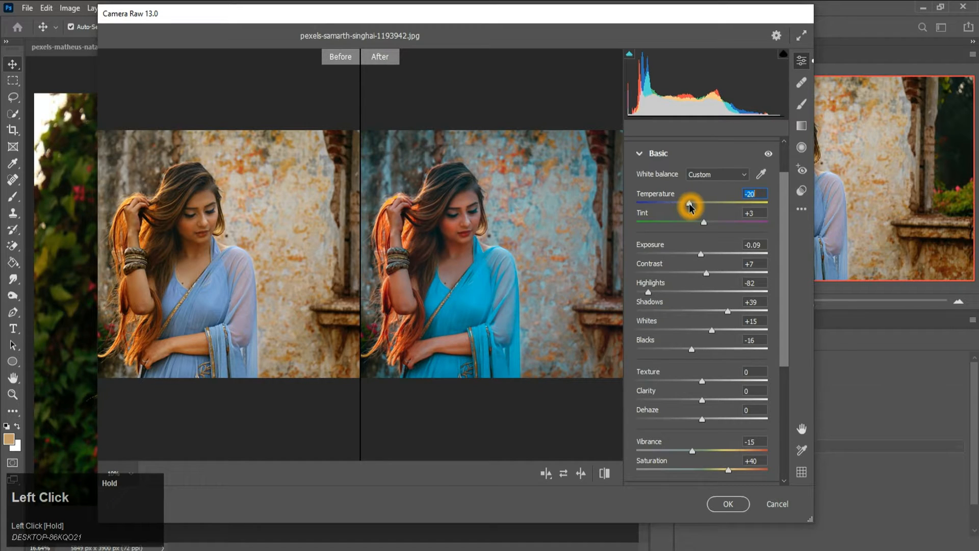
pyautogui.moveTo(701, 255); pyautogui.dragTo(681, 274)
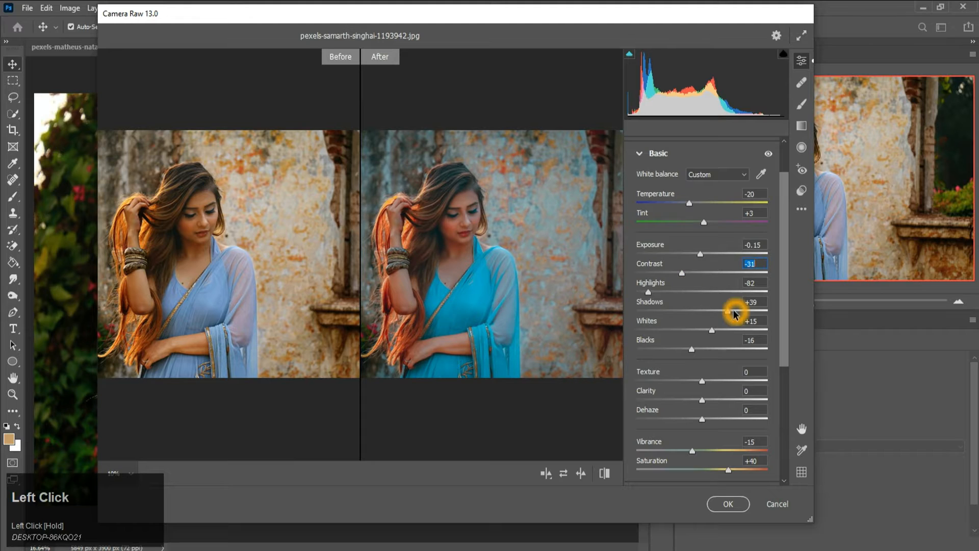
# - Set the sari photo's Shadows to +30, Whites to +45, Blacks to -29, Clarity to +4 and Saturation to +55
pyautogui.moveTo(735, 314); pyautogui.dragTo(668, 349)
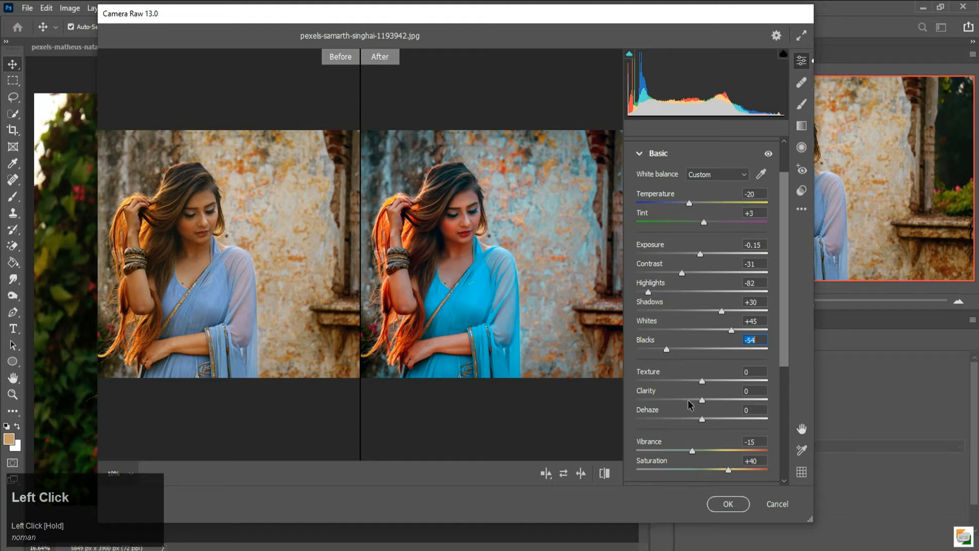
pyautogui.moveTo(703, 405); pyautogui.dragTo(706, 403)
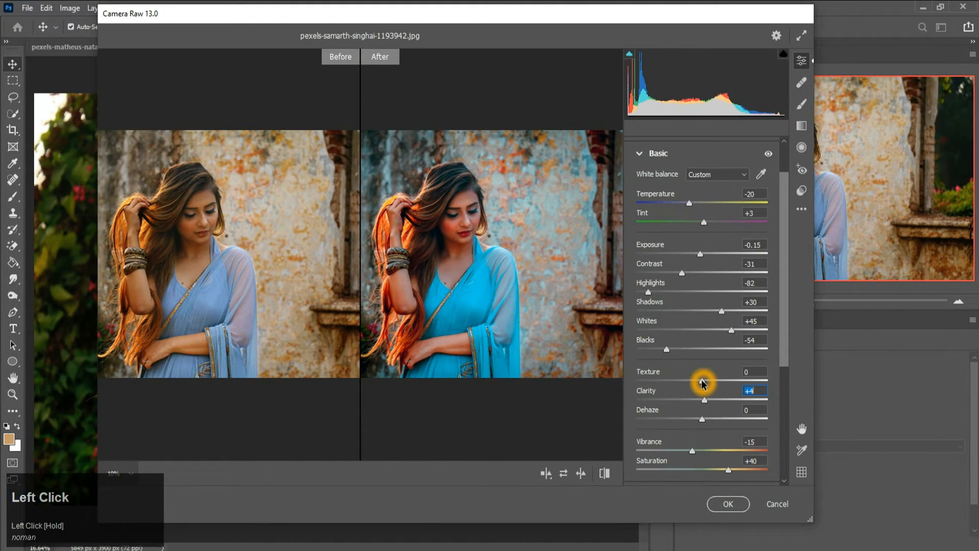
pyautogui.moveTo(667, 349); pyautogui.dragTo(684, 352)
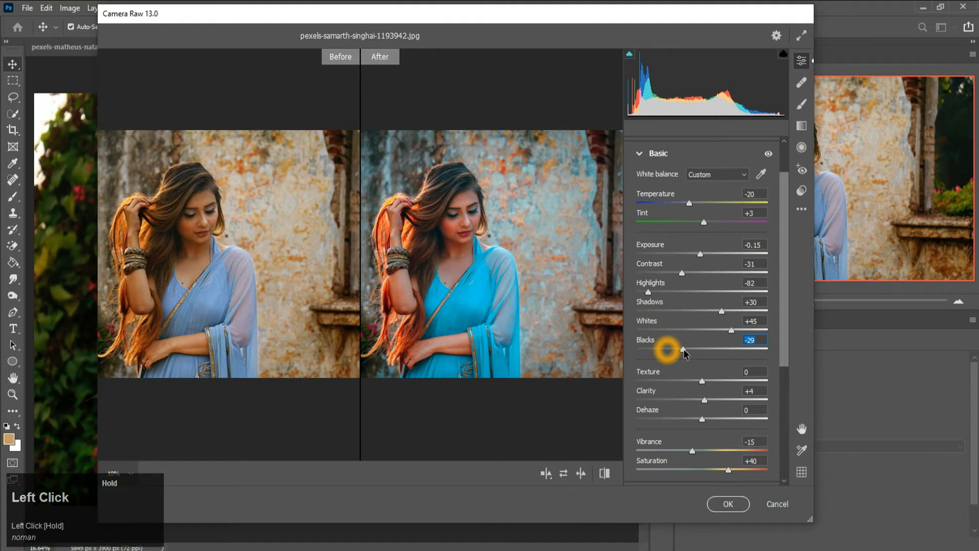
pyautogui.scroll(-2, 685, 353)
pyautogui.moveTo(728, 411); pyautogui.dragTo(738, 412)
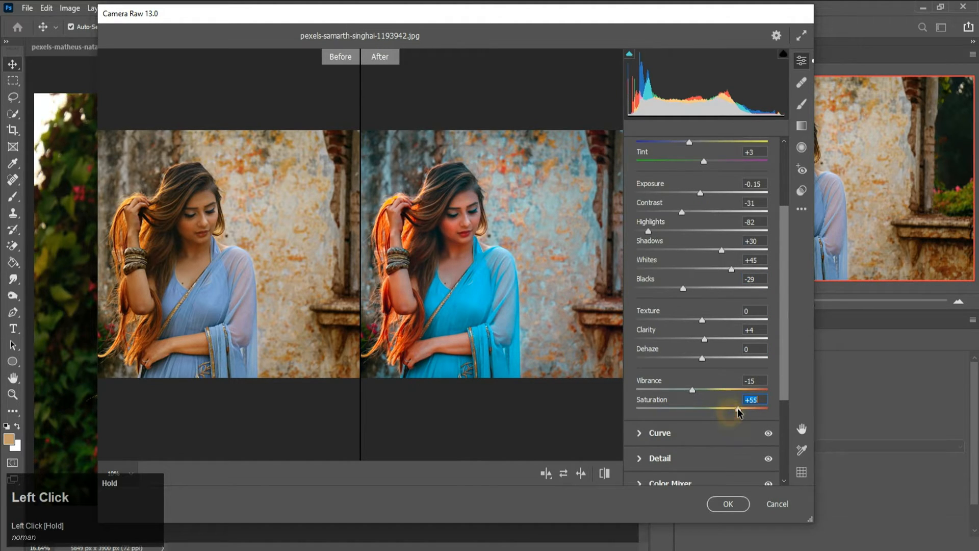
# - Set the Color Mixer luminance to Reds +24, Oranges +59, Greens -2, Aquas +50, Blues +1, Purples +39 and Magentas +19
pyautogui.scroll(-3, 689, 408)
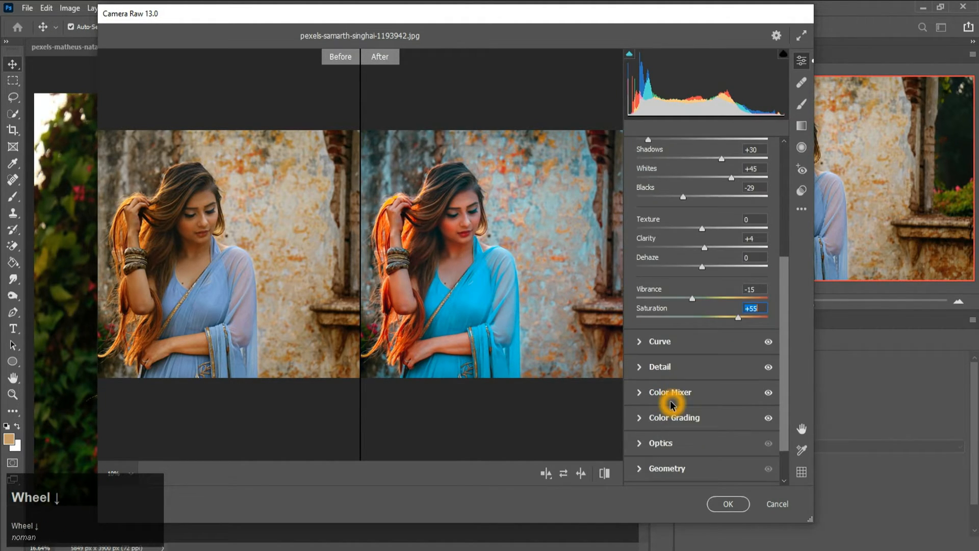
pyautogui.click(641, 392)
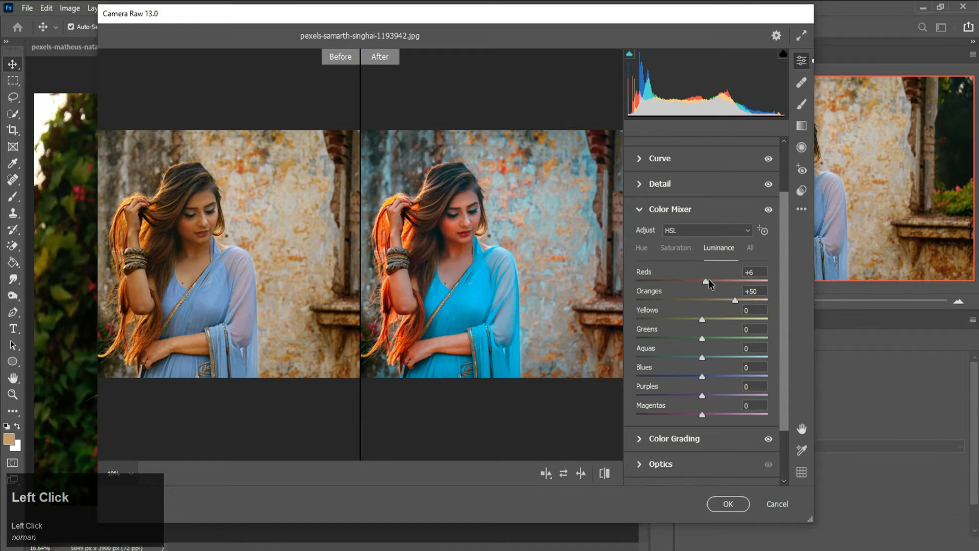
pyautogui.click(705, 281)
pyautogui.moveTo(705, 282); pyautogui.dragTo(695, 282)
pyautogui.moveTo(743, 301); pyautogui.dragTo(719, 286)
pyautogui.click(702, 348)
pyautogui.moveTo(669, 357); pyautogui.dragTo(700, 338)
pyautogui.moveTo(703, 377); pyautogui.dragTo(712, 414)
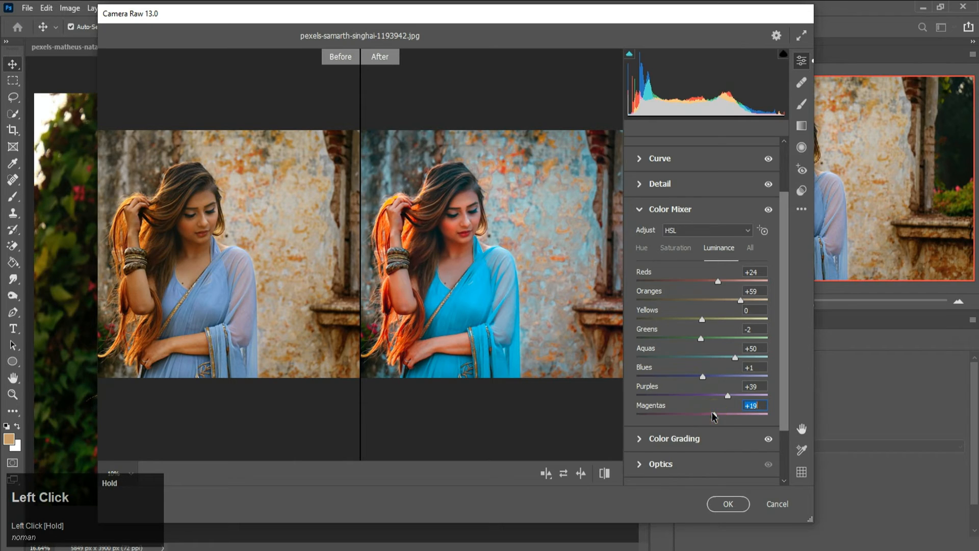
# - Cycle through the before and after preview views and apply the Camera Raw adjustments to the sari photo
pyautogui.click(604, 473)
pyautogui.click(605, 473)
pyautogui.click(728, 504)
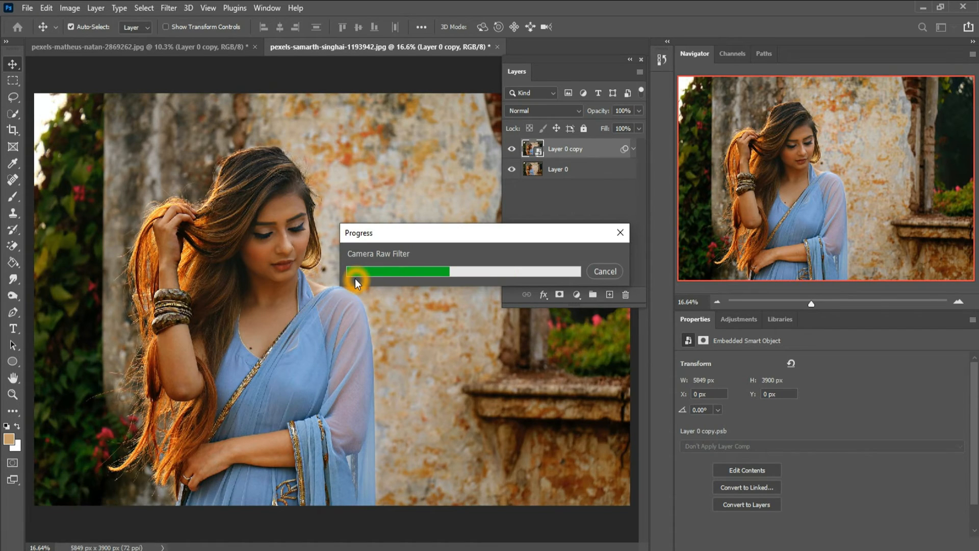
# - Compare the sari photo with and without the grade by toggling the visibility of Layer 0 copy
pyautogui.scroll(-2, 355, 278)
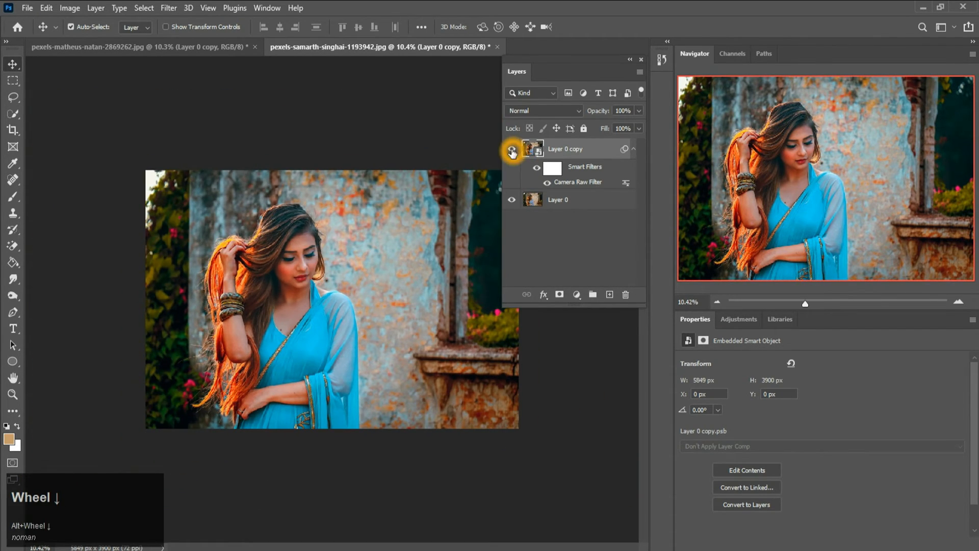
pyautogui.click(512, 150)
pyautogui.click(511, 150)
pyautogui.click(511, 150)
pyautogui.click(511, 150)
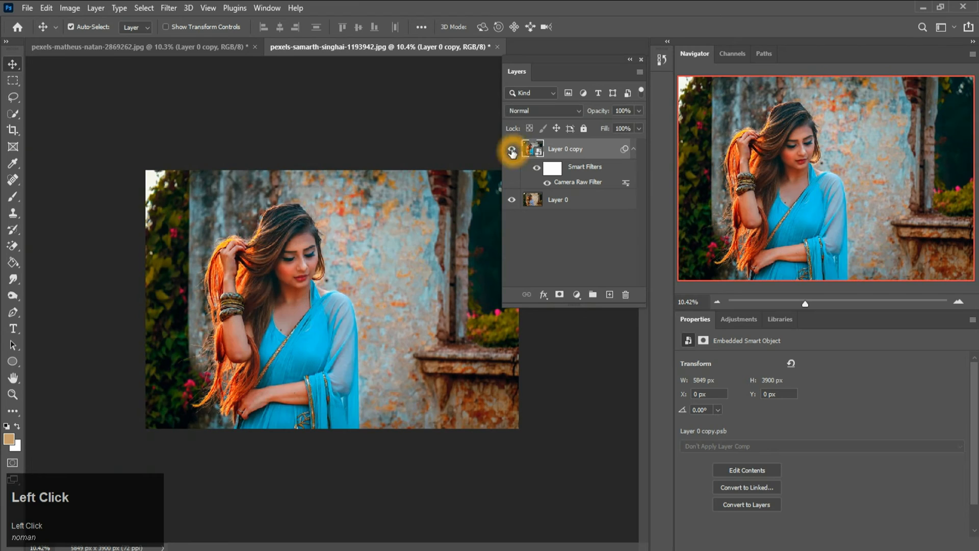
pyautogui.click(512, 150)
pyautogui.click(512, 150)
# - Switch to the denim-jacket portrait, compare it with and without its graded layer, and return to the sari photo
pyautogui.click(229, 46)
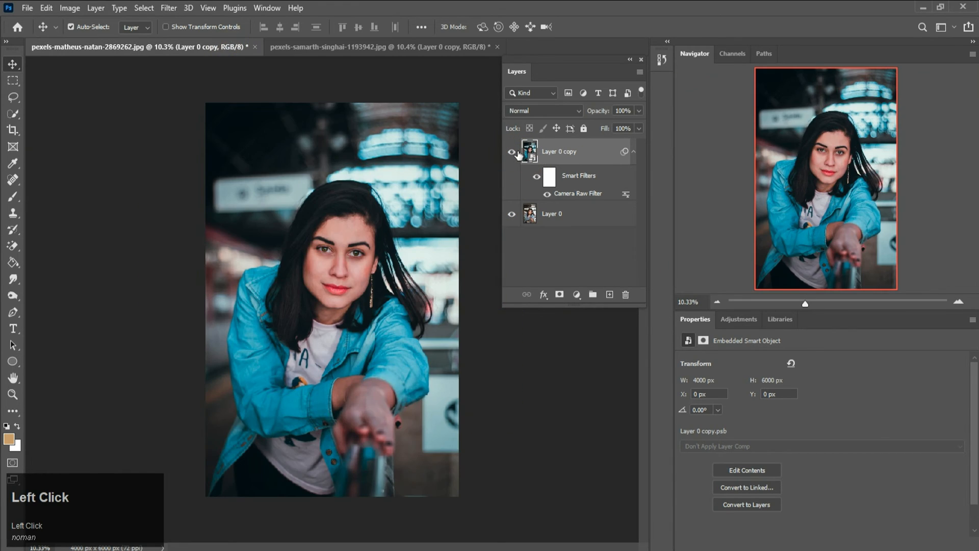
pyautogui.click(511, 151)
pyautogui.click(511, 151)
pyautogui.click(512, 151)
pyautogui.click(512, 151)
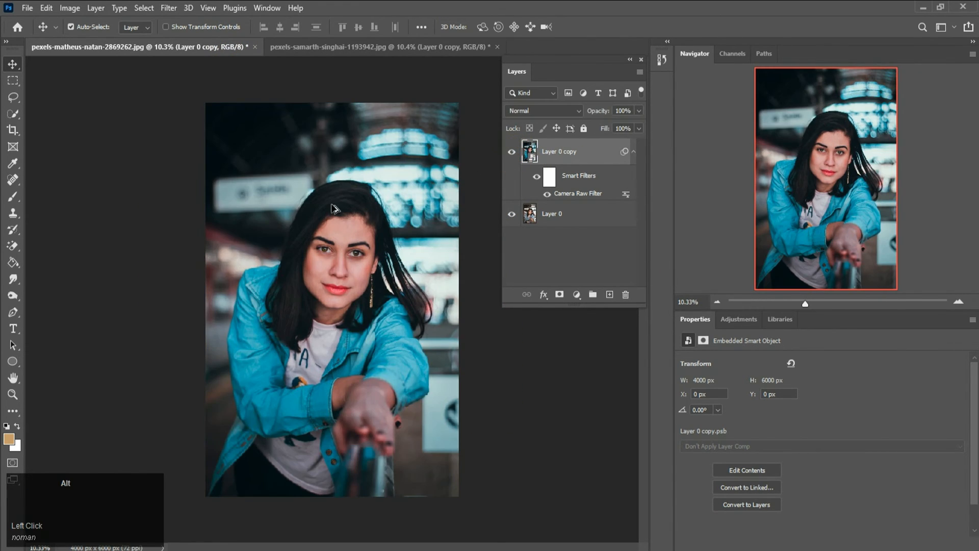
pyautogui.keyDown('alt'); pyautogui.scroll(1, 334, 208); pyautogui.keyUp('alt')
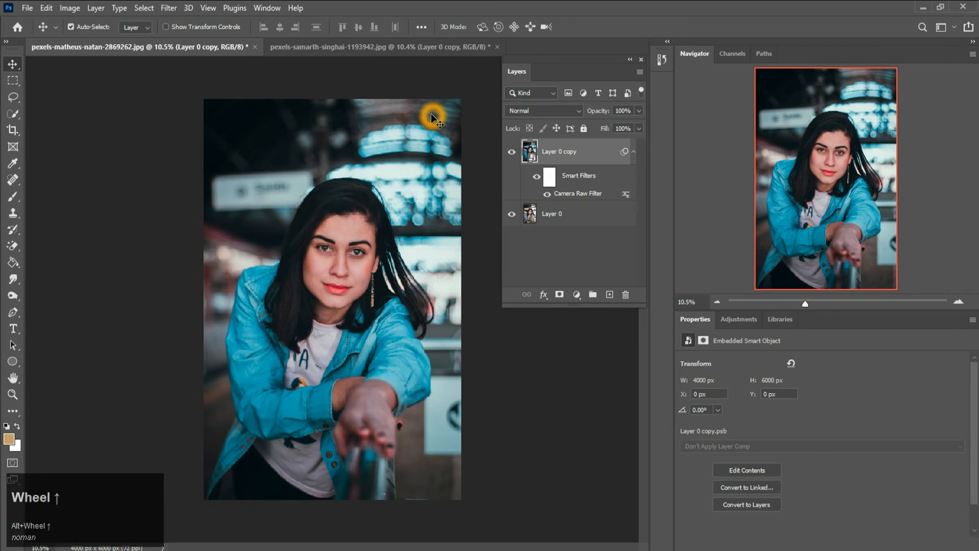
pyautogui.keyDown('alt'); pyautogui.scroll(-1, 382, 179); pyautogui.keyUp('alt')
pyautogui.keyDown('alt'); pyautogui.scroll(1, 383, 178); pyautogui.keyUp('alt')
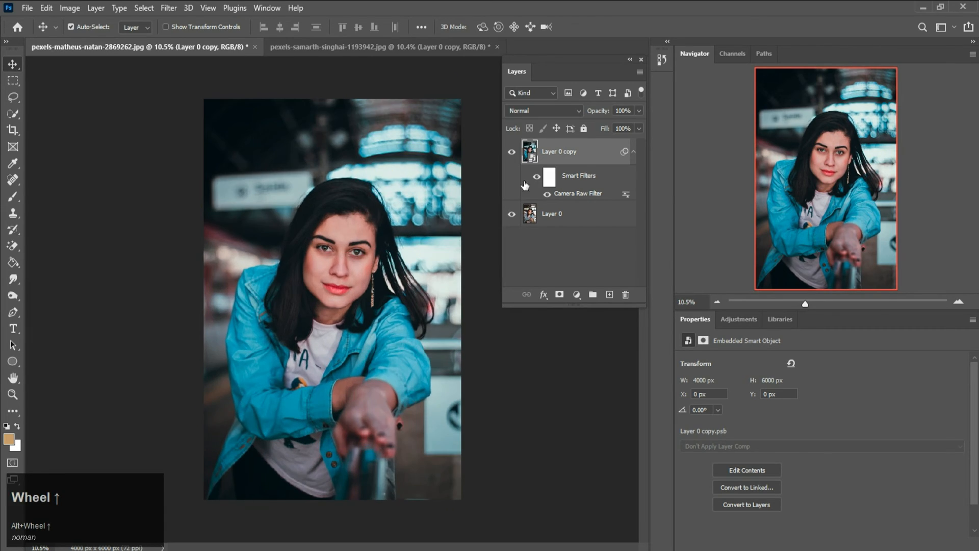
pyautogui.click(398, 47)
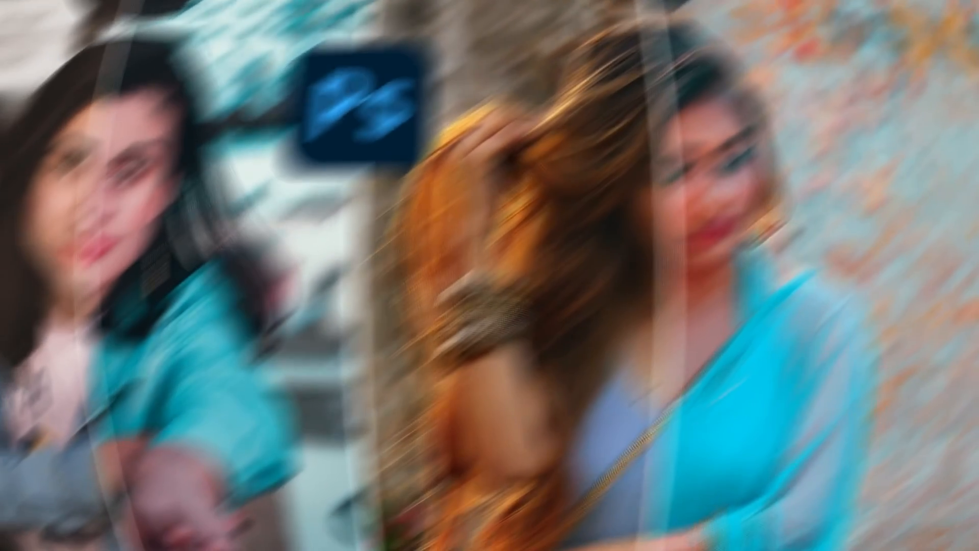